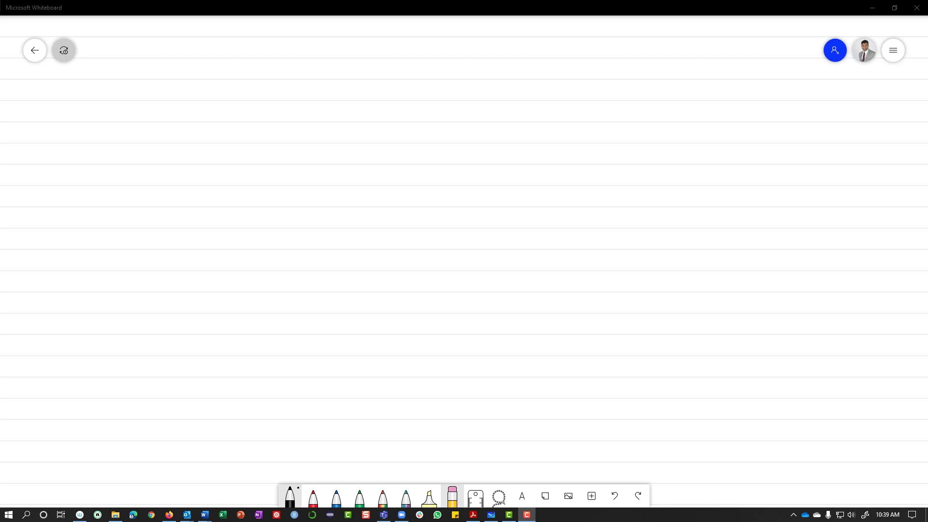
# Handwrite the title 'Z Scores' in black ink near the top-left of the board.
pyautogui.click(122, 41)
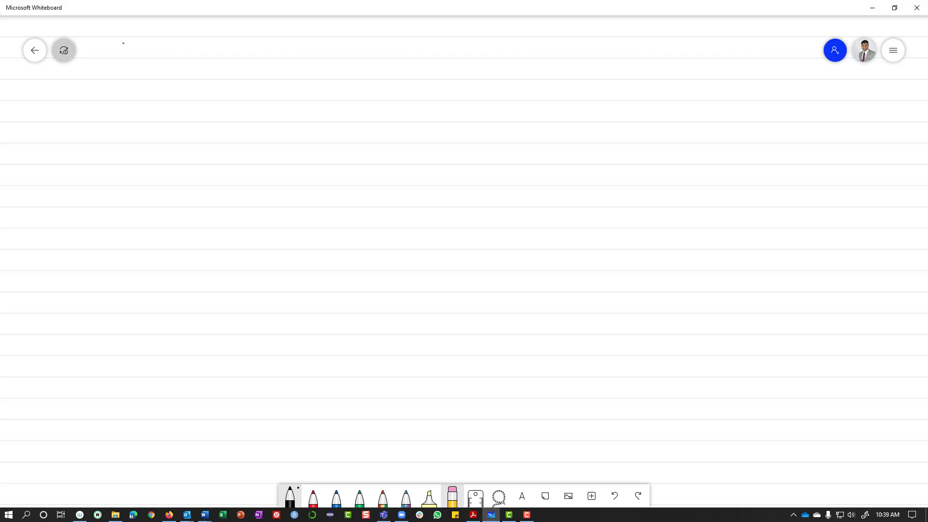
pyautogui.moveTo(123, 44); pyautogui.dragTo(174, 53)
# Draw a baseline and a bell curve over it, with vertical lines at the mean and to its right.
pyautogui.moveTo(312, 121); pyautogui.dragTo(417, 121)
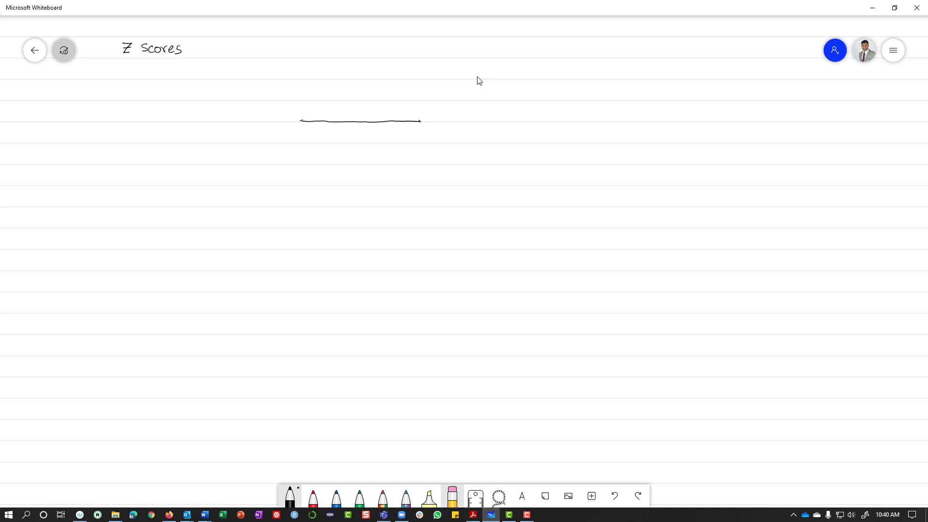
pyautogui.moveTo(300, 120)
pyautogui.mouseDown()
pyautogui.moveTo(348, 36)
pyautogui.moveTo(369, 31)
pyautogui.moveTo(417, 121)
pyautogui.mouseUp()
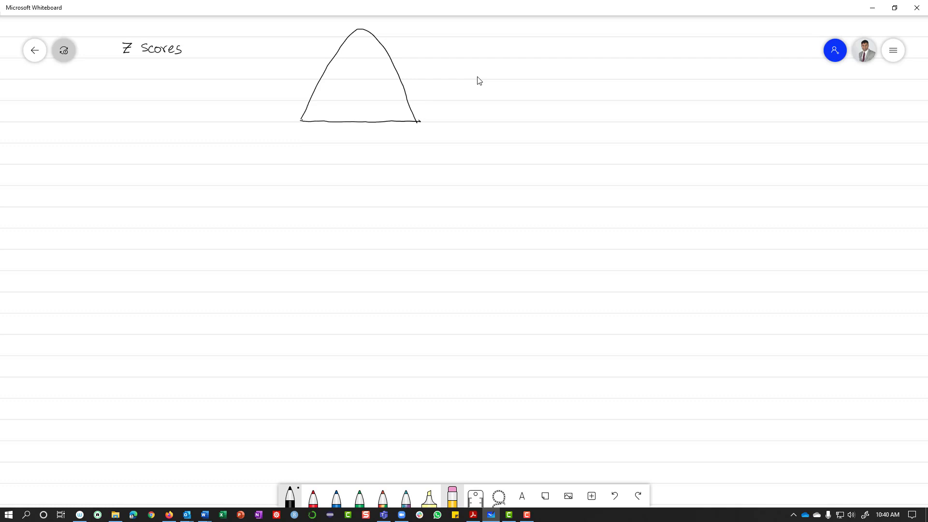
pyautogui.moveTo(362, 24)
pyautogui.mouseDown()
pyautogui.moveTo(344, 154)
pyautogui.moveTo(374, 156)
pyautogui.mouseUp()
pyautogui.moveTo(396, 36)
pyautogui.mouseDown()
pyautogui.moveTo(407, 142)
pyautogui.moveTo(396, 132)
pyautogui.moveTo(395, 140)
pyautogui.mouseUp()
# Write the definition notes 'Distance from Mean' and 'no. of std dev' under the title.
pyautogui.moveTo(107, 63); pyautogui.dragTo(104, 76)
pyautogui.moveTo(116, 71); pyautogui.dragTo(128, 76)
pyautogui.moveTo(121, 68)
pyautogui.mouseDown()
pyautogui.moveTo(178, 82)
pyautogui.moveTo(185, 71)
pyautogui.moveTo(251, 74)
pyautogui.mouseUp()
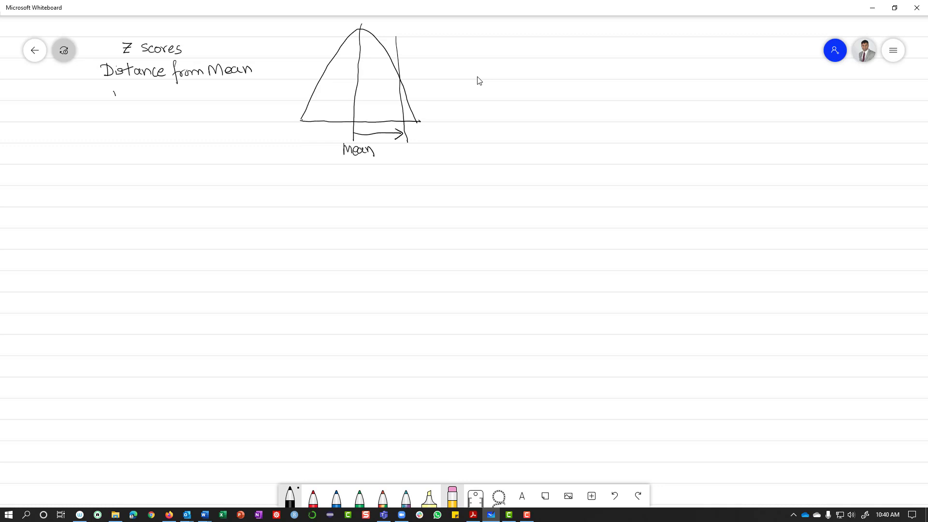
pyautogui.moveTo(115, 92); pyautogui.dragTo(119, 96)
pyautogui.moveTo(121, 90); pyautogui.dragTo(144, 91)
pyautogui.moveTo(156, 83)
pyautogui.mouseDown()
pyautogui.moveTo(152, 111)
pyautogui.moveTo(157, 95)
pyautogui.moveTo(183, 97)
pyautogui.moveTo(194, 85)
pyautogui.moveTo(216, 93)
pyautogui.mouseUp()
pyautogui.moveTo(217, 88); pyautogui.dragTo(222, 89)
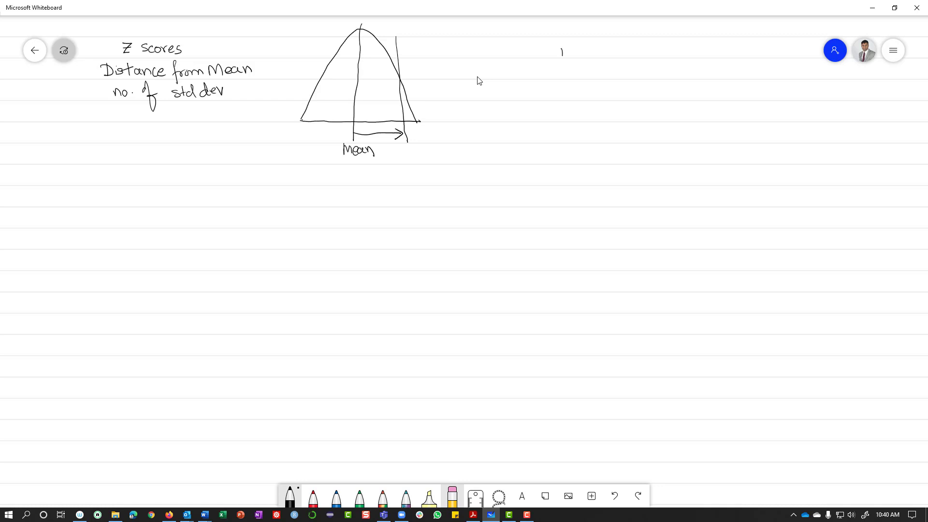
# Write 'Mean $50' on the right for the worked example.
pyautogui.moveTo(561, 48); pyautogui.dragTo(594, 54)
pyautogui.moveTo(648, 44); pyautogui.dragTo(643, 53)
pyautogui.moveTo(660, 43)
pyautogui.mouseDown()
pyautogui.moveTo(653, 54)
pyautogui.moveTo(668, 44)
pyautogui.mouseUp()
# Write 'Std dev $5' and label 50 and 60 under the curve.
pyautogui.moveTo(572, 66)
pyautogui.mouseDown()
pyautogui.moveTo(569, 74)
pyautogui.moveTo(614, 66)
pyautogui.moveTo(656, 76)
pyautogui.mouseUp()
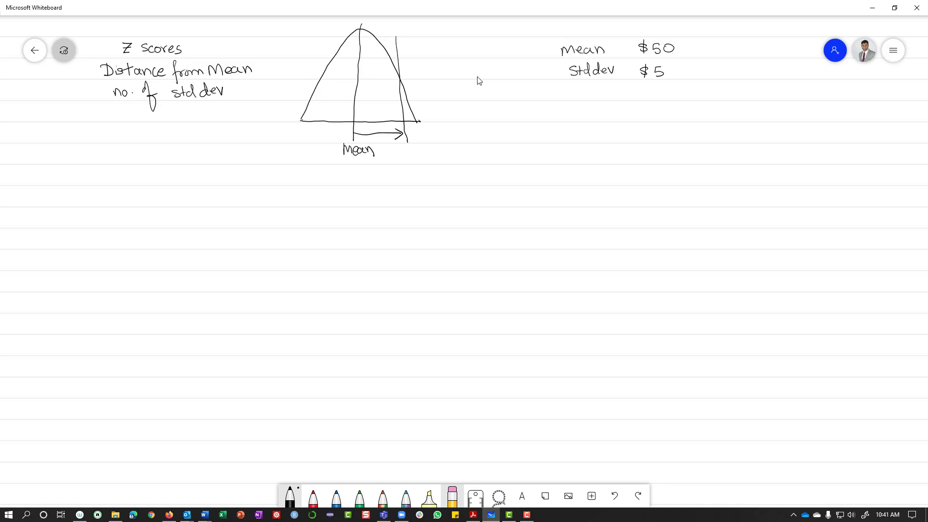
pyautogui.moveTo(346, 168); pyautogui.dragTo(359, 166)
pyautogui.moveTo(409, 150); pyautogui.dragTo(461, 149)
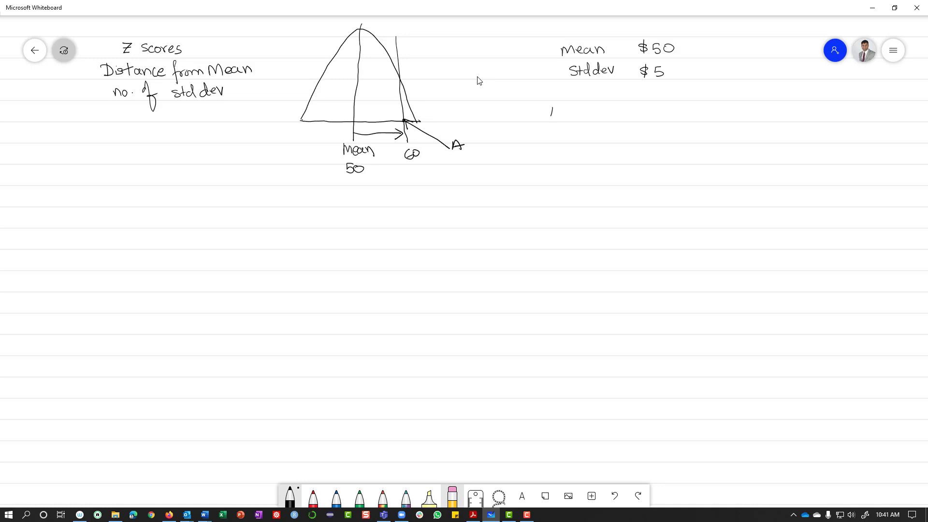
# Write point A's working: 'A 60−50 = +$10'.
pyautogui.moveTo(552, 110); pyautogui.dragTo(562, 115)
pyautogui.moveTo(618, 105)
pyautogui.mouseDown()
pyautogui.moveTo(611, 114)
pyautogui.moveTo(657, 108)
pyautogui.mouseUp()
pyautogui.moveTo(726, 108)
pyautogui.mouseDown()
pyautogui.moveTo(720, 115)
pyautogui.moveTo(740, 107)
pyautogui.mouseUp()
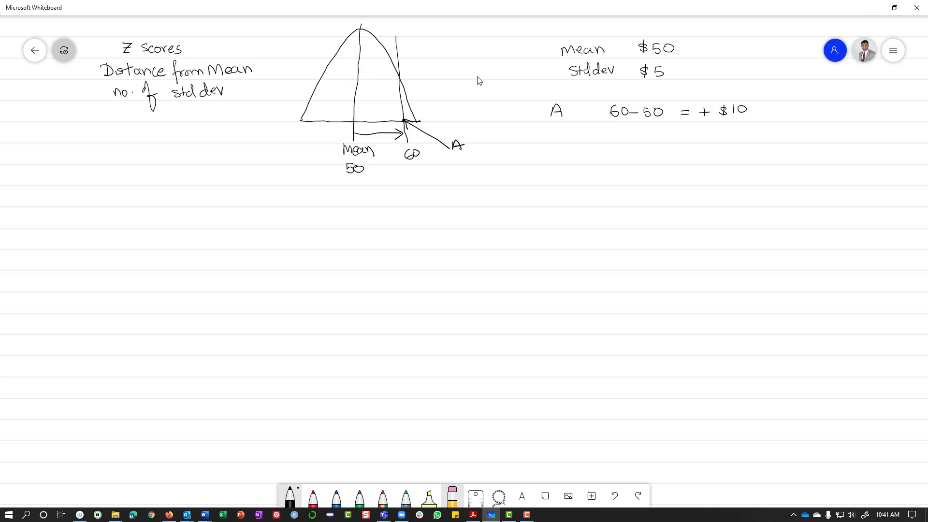
# Write 'Z = 10/5 = 2 std.dev' and start restating Z = 2 on a new line.
pyautogui.moveTo(567, 126)
pyautogui.mouseDown()
pyautogui.moveTo(571, 138)
pyautogui.moveTo(587, 135)
pyautogui.mouseUp()
pyautogui.moveTo(578, 138)
pyautogui.mouseDown()
pyautogui.moveTo(615, 137)
pyautogui.moveTo(621, 129)
pyautogui.moveTo(631, 143)
pyautogui.moveTo(701, 142)
pyautogui.mouseUp()
pyautogui.moveTo(696, 134); pyautogui.dragTo(714, 141)
pyautogui.moveTo(726, 135); pyautogui.dragTo(735, 140)
pyautogui.moveTo(737, 133); pyautogui.dragTo(743, 131)
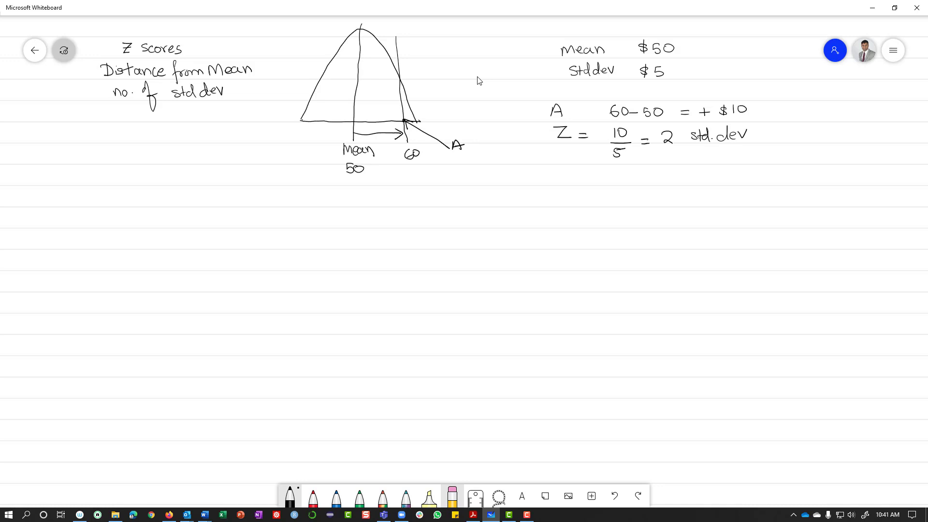
pyautogui.moveTo(553, 168)
pyautogui.mouseDown()
pyautogui.moveTo(554, 180)
pyautogui.moveTo(569, 172)
pyautogui.mouseUp()
pyautogui.moveTo(560, 177)
pyautogui.mouseDown()
pyautogui.moveTo(585, 173)
pyautogui.moveTo(587, 180)
pyautogui.mouseUp()
# Circle point A on the curve, complete 'Z = +2 std dev', and write '2×5 = $10'.
pyautogui.moveTo(406, 114)
pyautogui.mouseDown()
pyautogui.moveTo(405, 127)
pyautogui.moveTo(407, 114)
pyautogui.mouseUp()
pyautogui.moveTo(607, 171)
pyautogui.mouseDown()
pyautogui.moveTo(601, 178)
pyautogui.moveTo(622, 180)
pyautogui.moveTo(642, 164)
pyautogui.moveTo(655, 178)
pyautogui.moveTo(661, 167)
pyautogui.mouseUp()
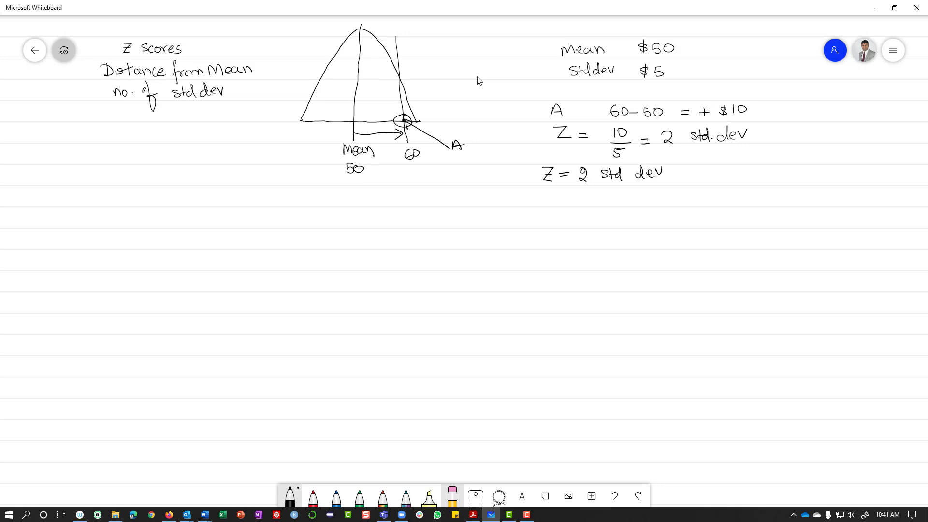
pyautogui.moveTo(578, 186); pyautogui.dragTo(591, 187)
pyautogui.moveTo(585, 197); pyautogui.dragTo(597, 208)
pyautogui.moveTo(601, 199)
pyautogui.mouseDown()
pyautogui.moveTo(620, 199)
pyautogui.moveTo(616, 206)
pyautogui.moveTo(694, 195)
pyautogui.mouseUp()
pyautogui.moveTo(574, 170); pyautogui.dragTo(574, 185)
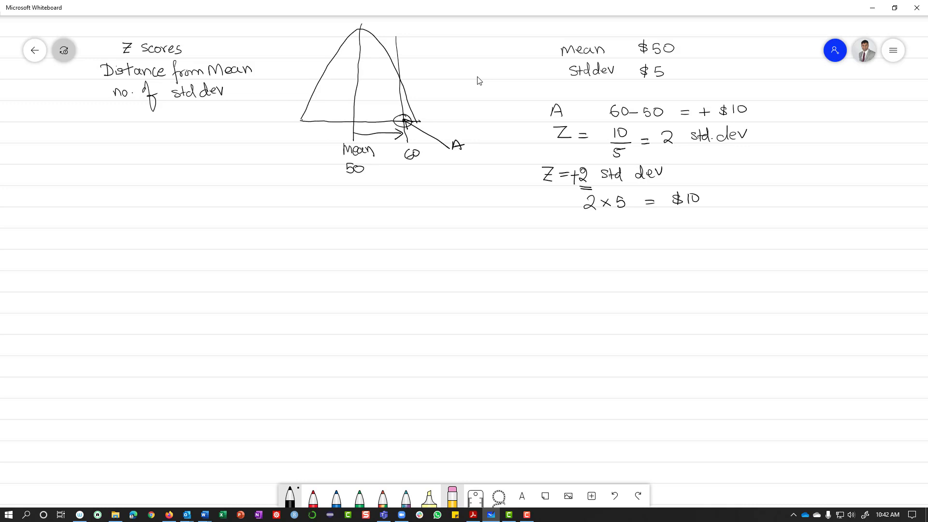
# Check the result with '50+10 = 60' and a tick.
pyautogui.moveTo(588, 220)
pyautogui.mouseDown()
pyautogui.moveTo(577, 231)
pyautogui.moveTo(614, 225)
pyautogui.mouseUp()
pyautogui.moveTo(606, 220); pyautogui.dragTo(614, 230)
pyautogui.moveTo(624, 220)
pyautogui.mouseDown()
pyautogui.moveTo(620, 228)
pyautogui.moveTo(624, 220)
pyautogui.mouseUp()
pyautogui.moveTo(643, 223); pyautogui.dragTo(650, 223)
pyautogui.moveTo(643, 227); pyautogui.dragTo(662, 226)
pyautogui.moveTo(671, 220)
pyautogui.mouseDown()
pyautogui.moveTo(670, 230)
pyautogui.moveTo(672, 219)
pyautogui.moveTo(741, 201)
pyautogui.mouseUp()
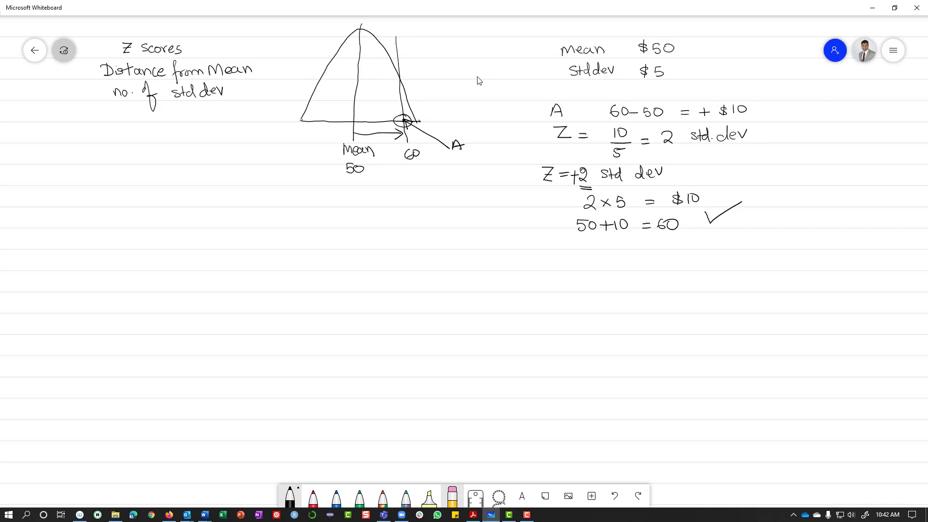
# Start the negative example by writing 'Z = −2' below.
pyautogui.moveTo(538, 254); pyautogui.dragTo(553, 253)
pyautogui.moveTo(552, 253); pyautogui.dragTo(541, 265)
pyautogui.moveTo(601, 256)
pyautogui.mouseDown()
pyautogui.moveTo(610, 264)
pyautogui.moveTo(598, 280)
pyautogui.moveTo(636, 280)
pyautogui.moveTo(630, 285)
pyautogui.mouseUp()
# Write '−2×5 = −$10' and '50 − 10 = $40' for the negative z-score.
pyautogui.moveTo(645, 280); pyautogui.dragTo(687, 288)
pyautogui.moveTo(696, 275)
pyautogui.mouseDown()
pyautogui.moveTo(696, 283)
pyautogui.moveTo(703, 275)
pyautogui.mouseUp()
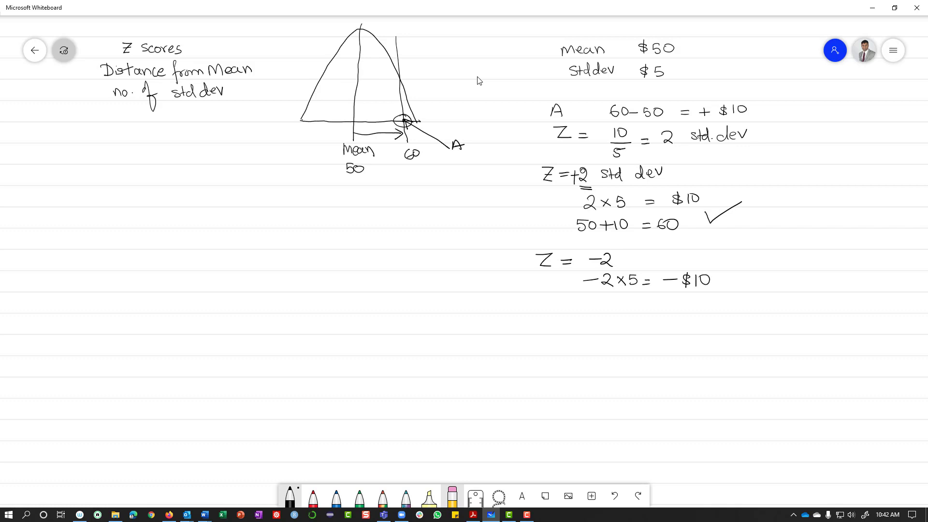
pyautogui.moveTo(591, 299); pyautogui.dragTo(626, 303)
pyautogui.moveTo(632, 297)
pyautogui.mouseDown()
pyautogui.moveTo(632, 308)
pyautogui.moveTo(639, 297)
pyautogui.moveTo(664, 300)
pyautogui.mouseUp()
pyautogui.moveTo(656, 305); pyautogui.dragTo(680, 312)
pyautogui.moveTo(689, 295)
pyautogui.mouseDown()
pyautogui.moveTo(695, 312)
pyautogui.moveTo(706, 296)
pyautogui.mouseUp()
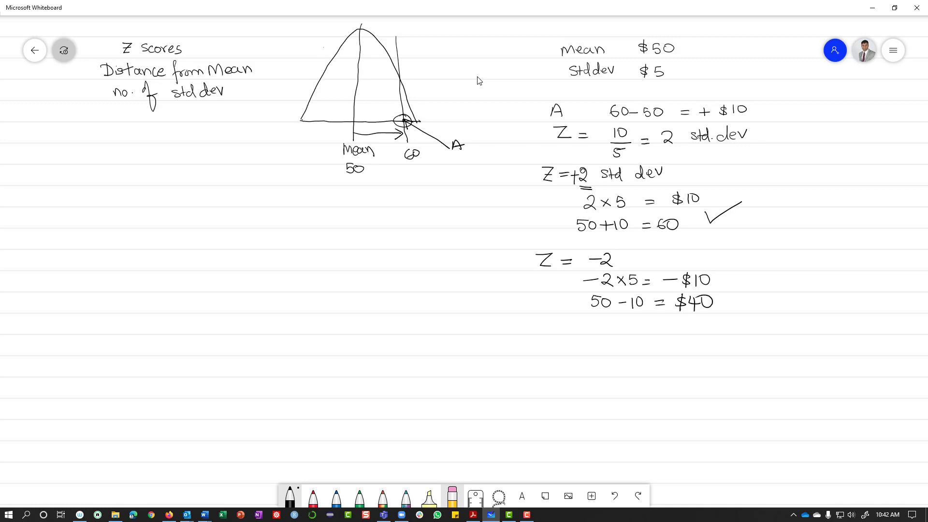
# Mark 40 left of the mean on the curve, arc over the title, and tick the std-dev definition.
pyautogui.moveTo(324, 47)
pyautogui.mouseDown()
pyautogui.moveTo(326, 152)
pyautogui.moveTo(332, 129)
pyautogui.moveTo(379, 141)
pyautogui.mouseUp()
pyautogui.moveTo(189, 32); pyautogui.dragTo(118, 46)
pyautogui.moveTo(83, 94); pyautogui.dragTo(101, 85)
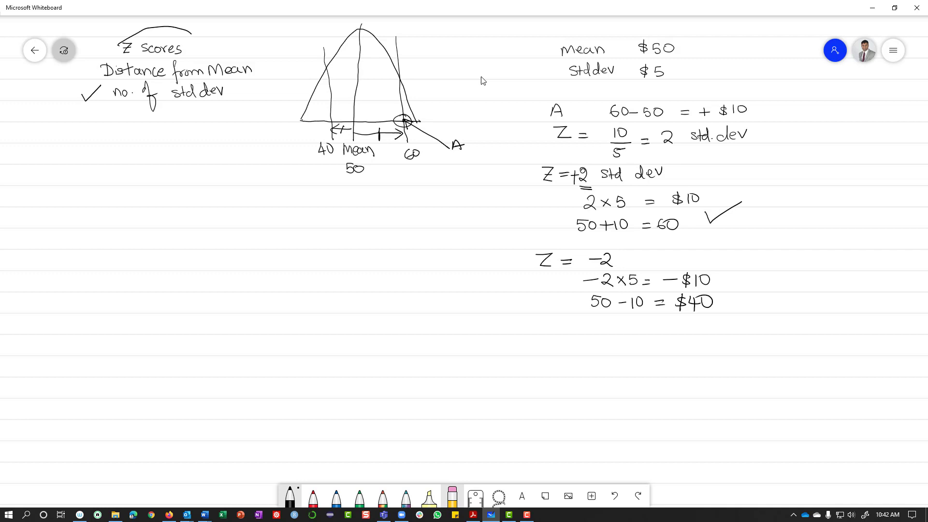
# Erase all the z-score ink with Clear canvas from the settings menu.
pyautogui.click(891, 53)
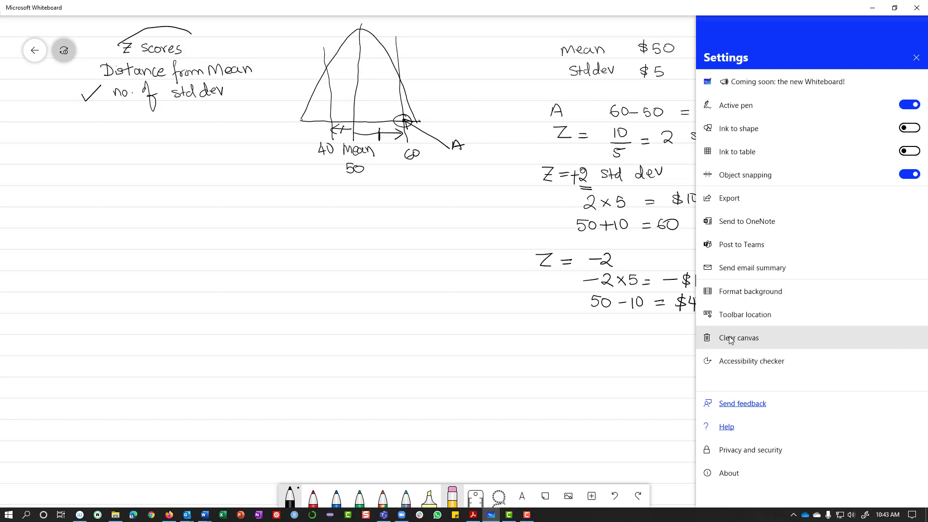
pyautogui.click(729, 337)
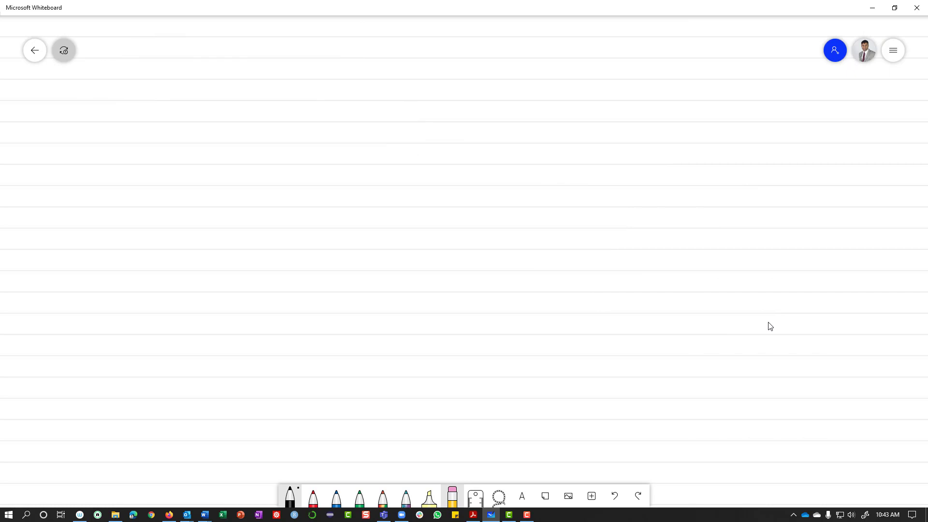
# Draw a new horizontal baseline and an arched bell curve above it near the top.
pyautogui.moveTo(313, 142); pyautogui.dragTo(461, 144)
pyautogui.moveTo(314, 139)
pyautogui.mouseDown()
pyautogui.moveTo(373, 59)
pyautogui.moveTo(404, 42)
pyautogui.moveTo(419, 49)
pyautogui.moveTo(466, 142)
pyautogui.mouseUp()
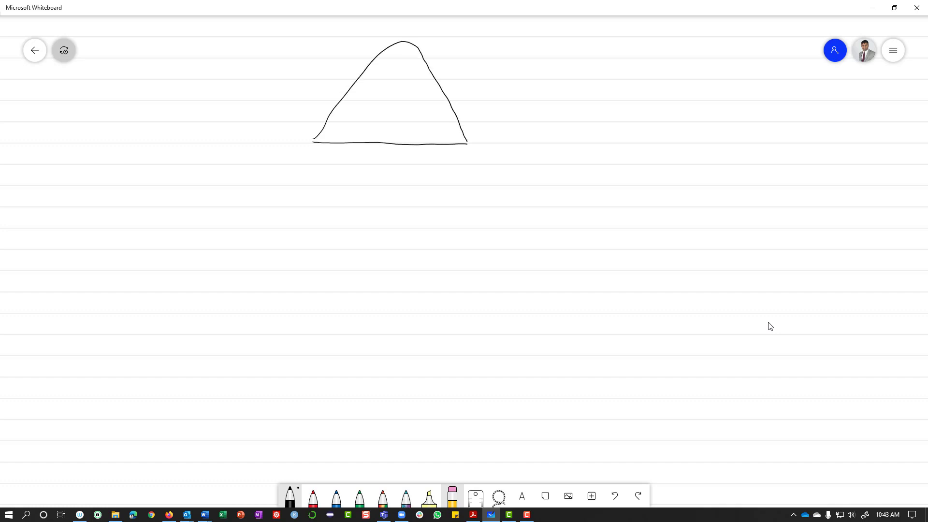